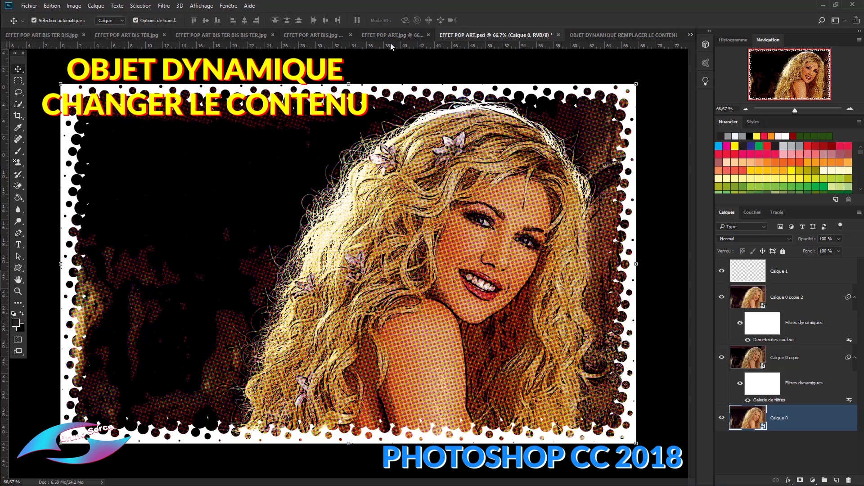
Step: Look through the open EFFET POP ART BIS and BIS TER image variants to compare the pop-art results
{"action": "left_click", "coordinate": [324, 36]}
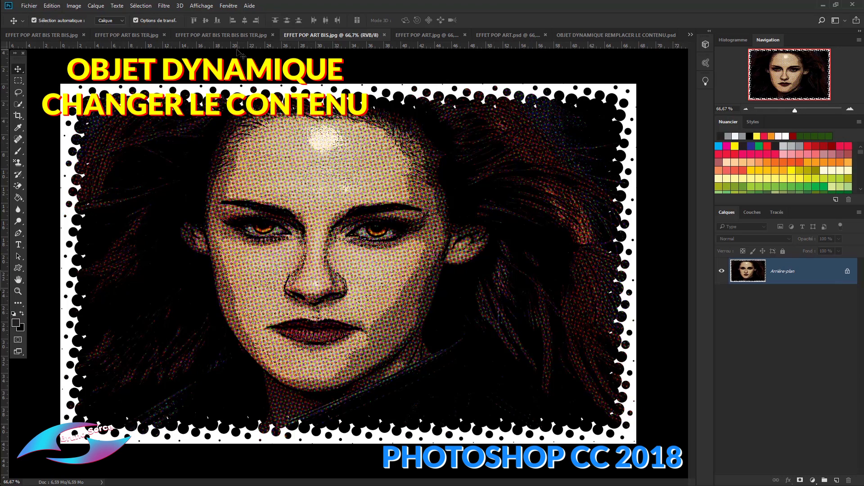
{"action": "left_click", "coordinate": [232, 37]}
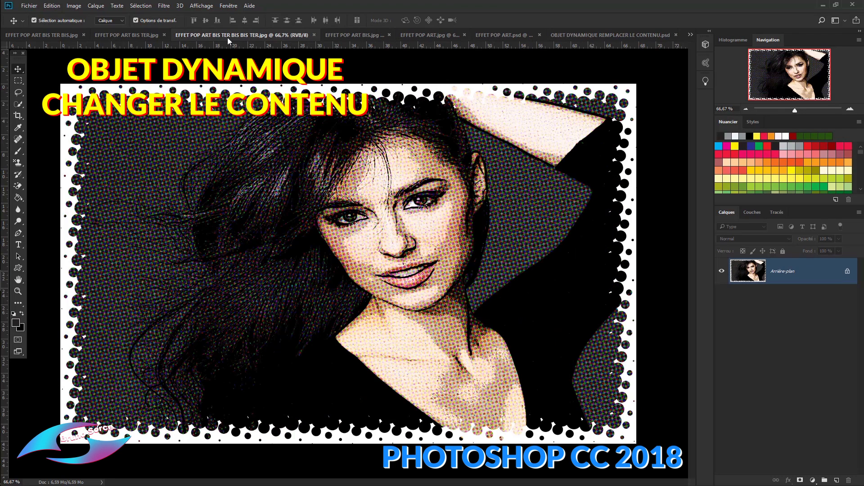
{"action": "left_click", "coordinate": [134, 36]}
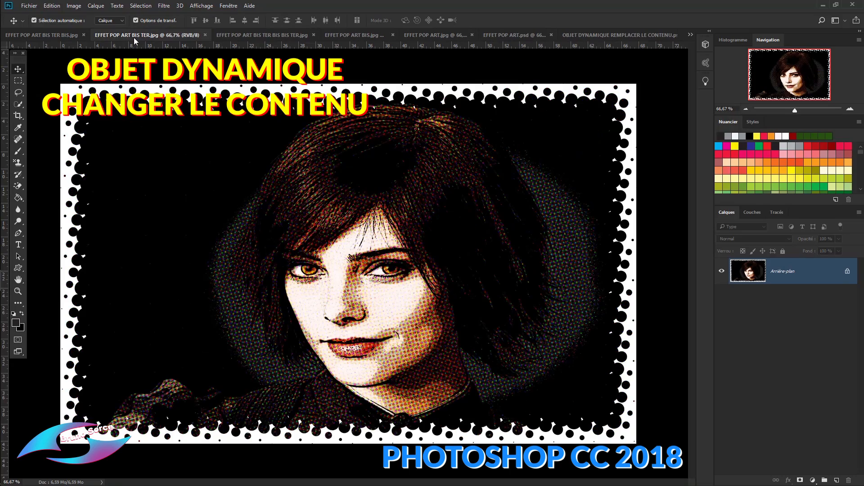
{"action": "left_click", "coordinate": [48, 37]}
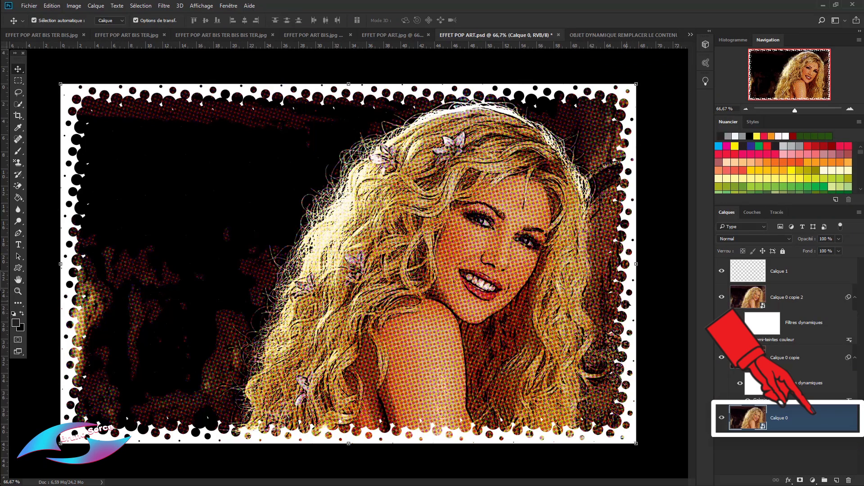
Step: Replace the contents of the Calque 0 smart object in EFFET POP ART.psd with the 523316 short-haired brunette portrait
{"action": "right_click", "coordinate": [817, 422]}
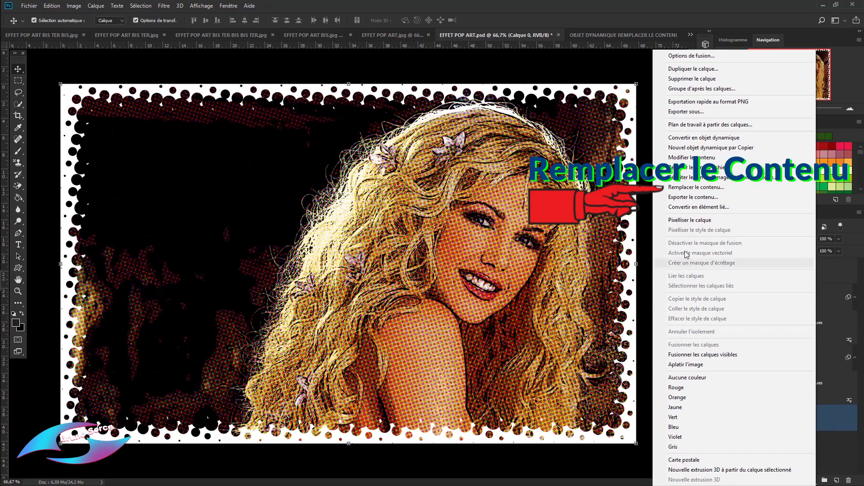
{"action": "left_click", "coordinate": [688, 188]}
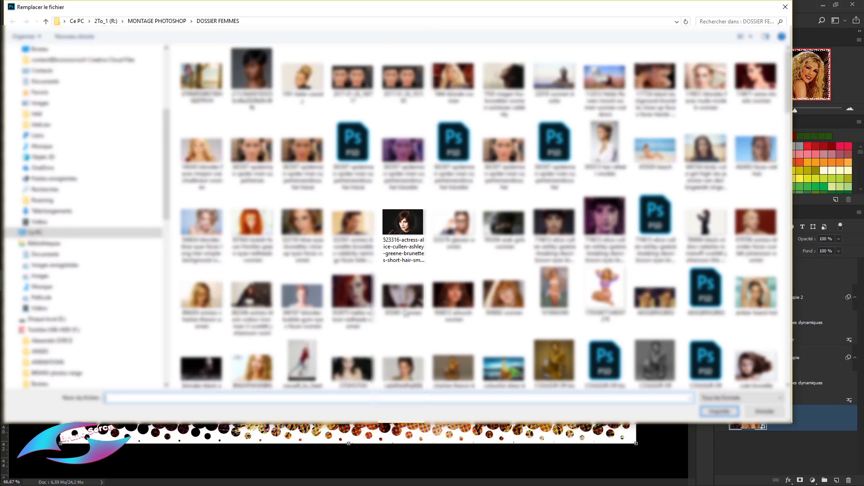
{"action": "double_click", "coordinate": [404, 225]}
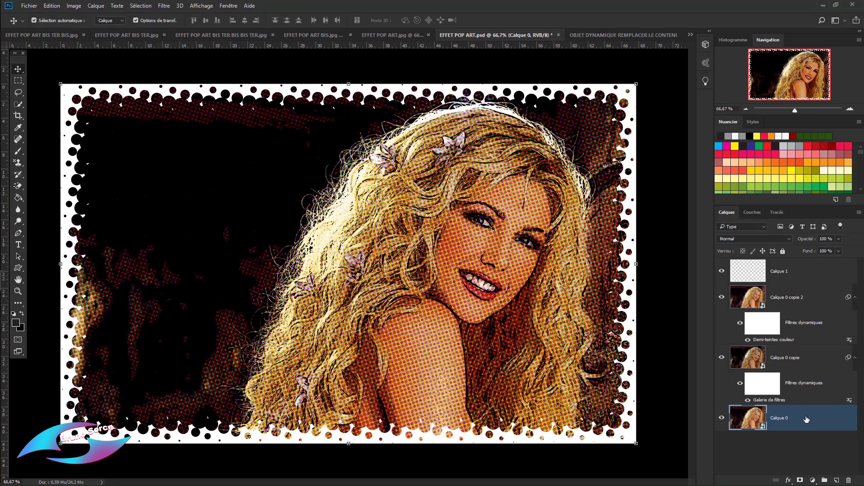
Step: Replace the contents of the Calque 0 smart object with the 765294-arab-girls-women image
{"action": "right_click", "coordinate": [806, 418]}
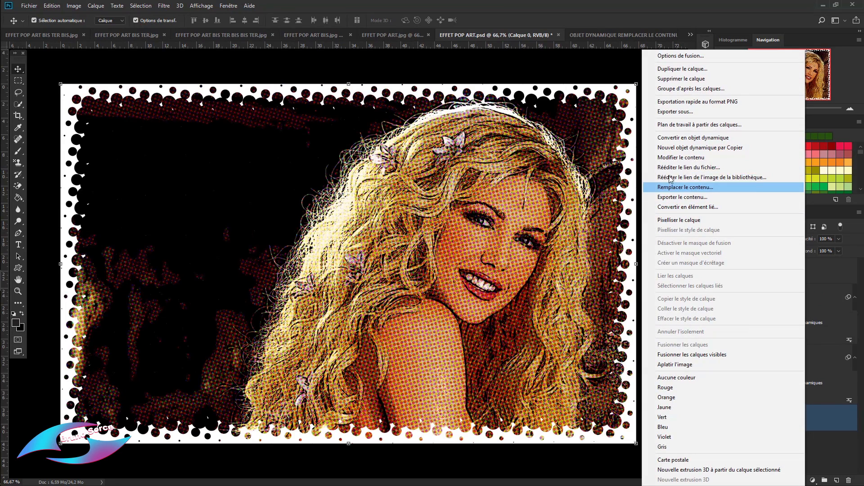
{"action": "left_click", "coordinate": [672, 186]}
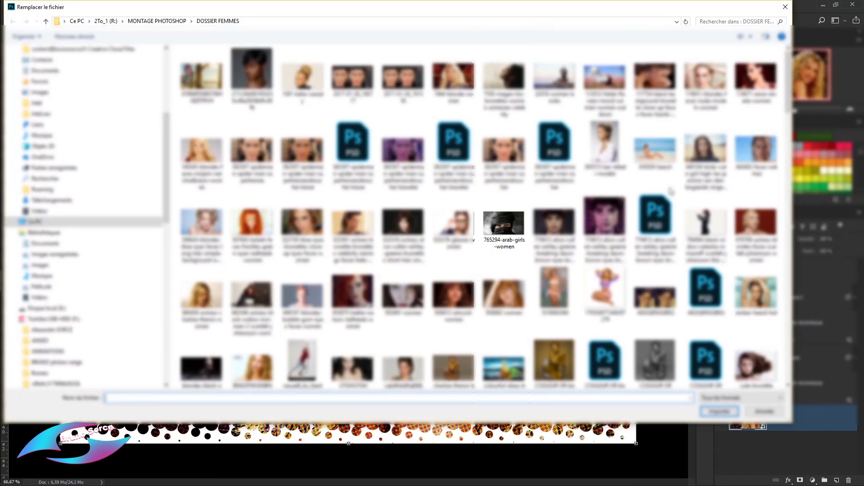
{"action": "left_click", "coordinate": [506, 225]}
{"action": "double_click", "coordinate": [506, 225]}
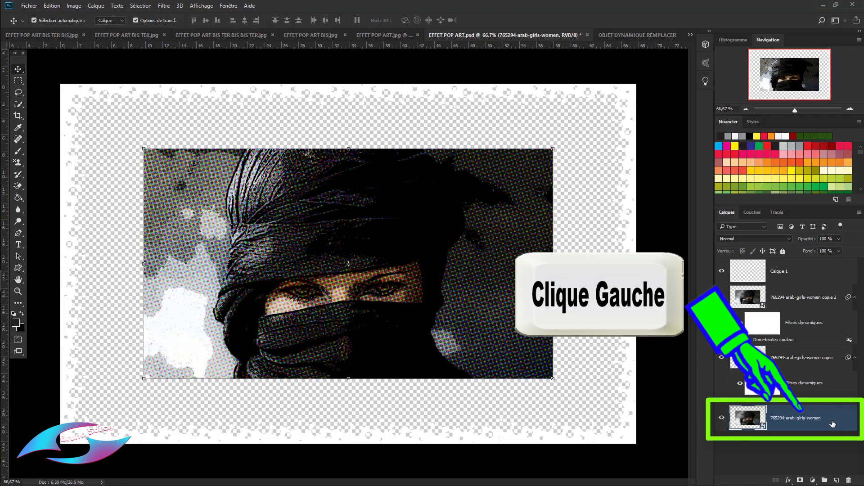
Step: Scale all three 765294-arab-girls-women layers together proportionally from the centre to about 157.5% so they cover the canvas
{"action": "key", "text": "ctrl"}
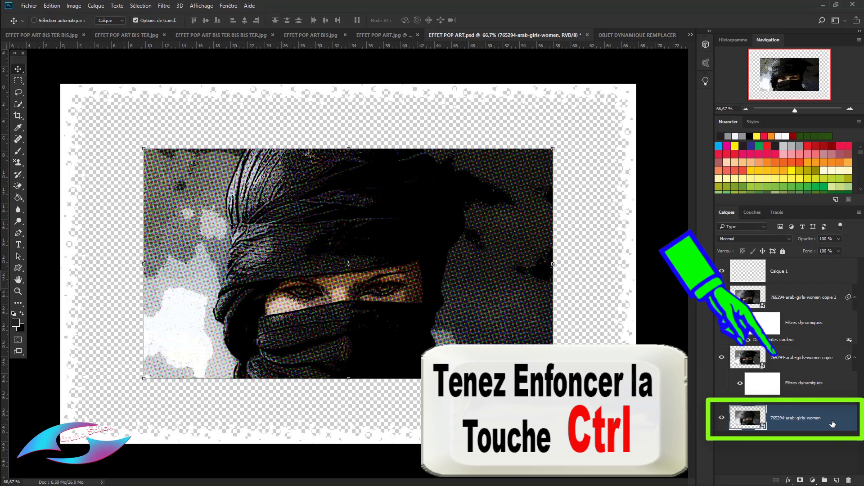
{"action": "left_click", "coordinate": [816, 360], "text": "ctrl"}
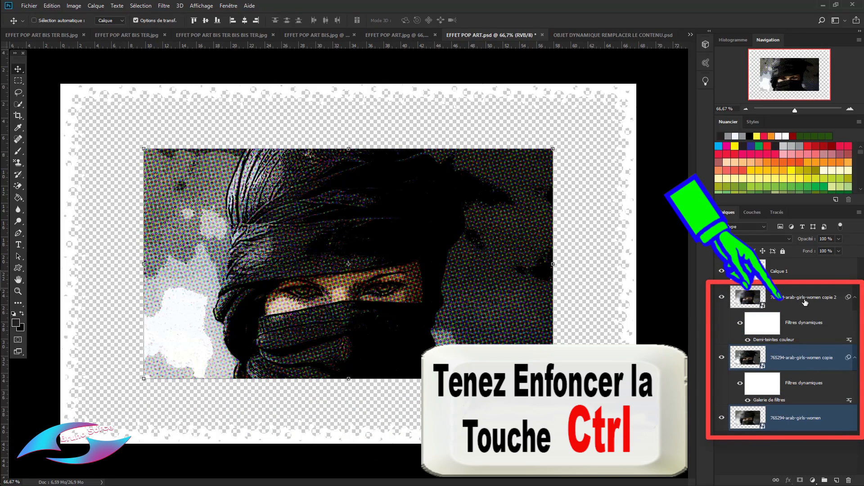
{"action": "left_click", "coordinate": [806, 302], "text": "ctrl"}
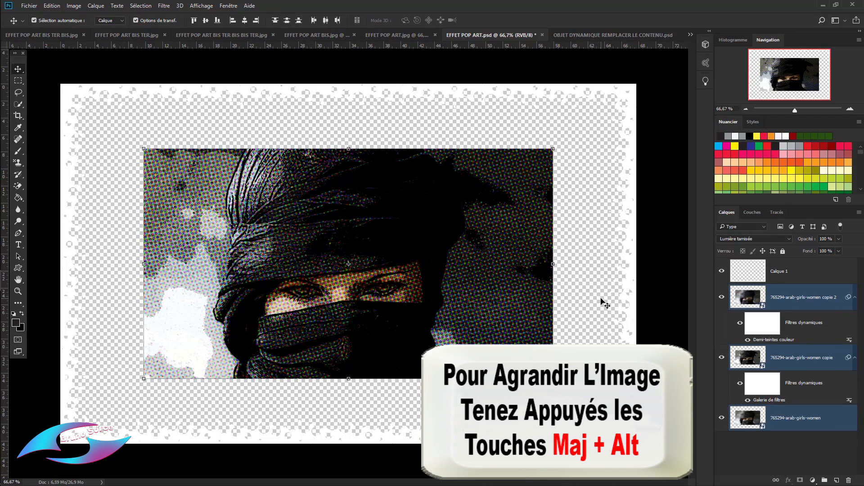
{"action": "left_click", "coordinate": [554, 149]}
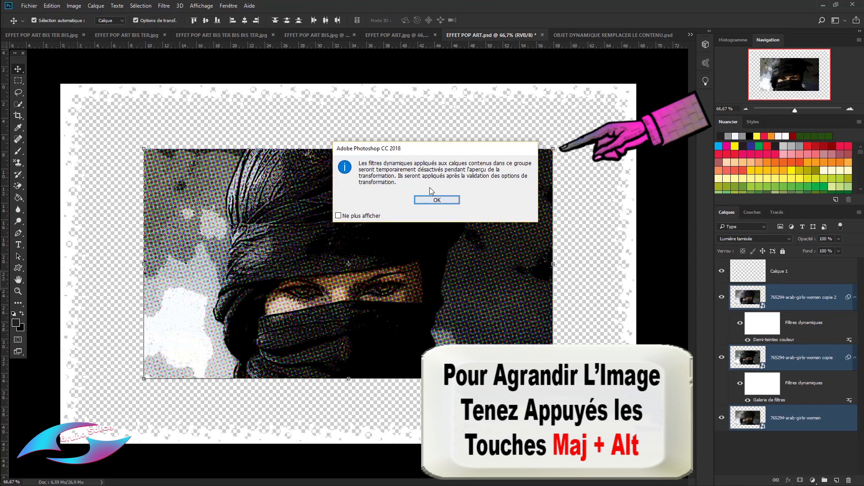
{"action": "left_click", "coordinate": [448, 203]}
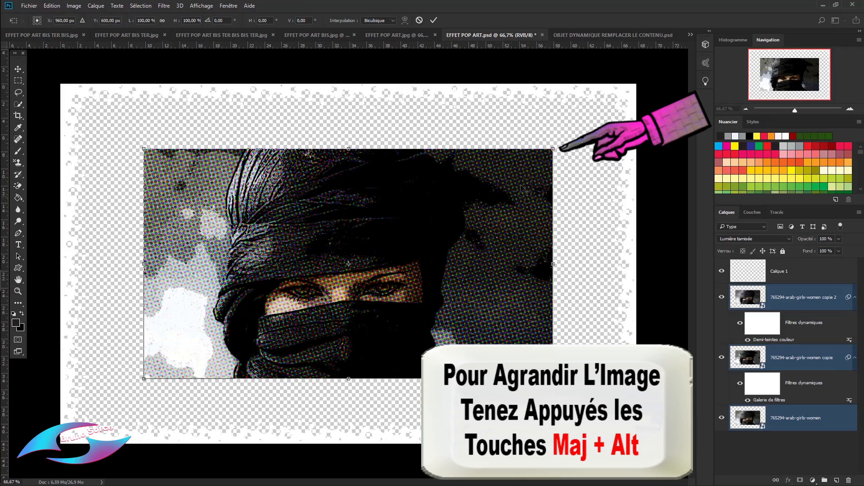
{"action": "left_click_drag", "start_coordinate": [553, 149], "coordinate": [671, 83]}
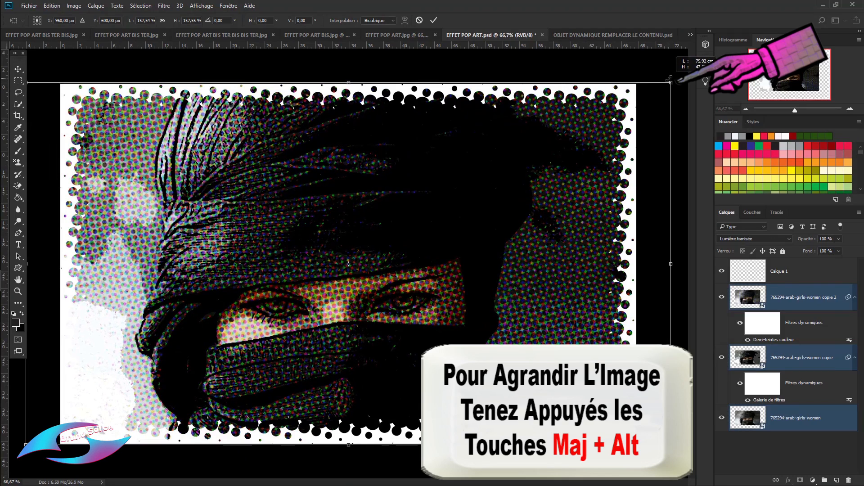
{"action": "left_click", "coordinate": [434, 20]}
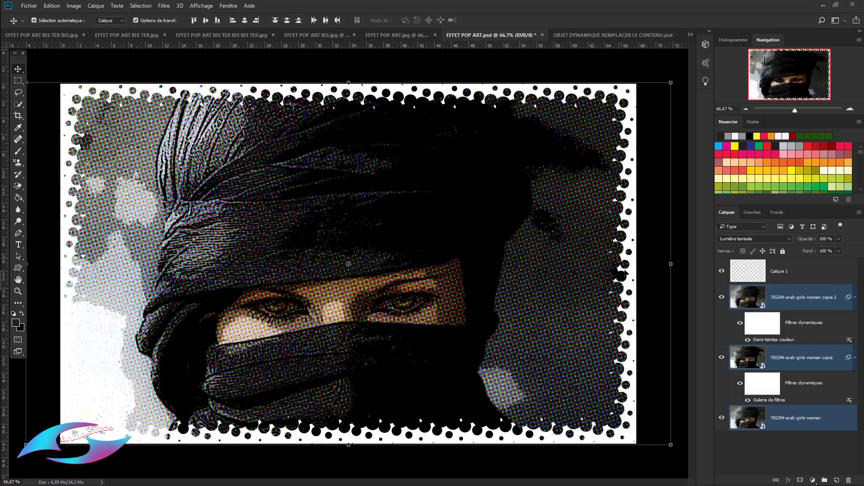
Step: Add a colour overlay in blue 1046f4 to the Calque 1 frame layer, with Normal blending at 100% opacity
{"action": "left_click", "coordinate": [784, 271]}
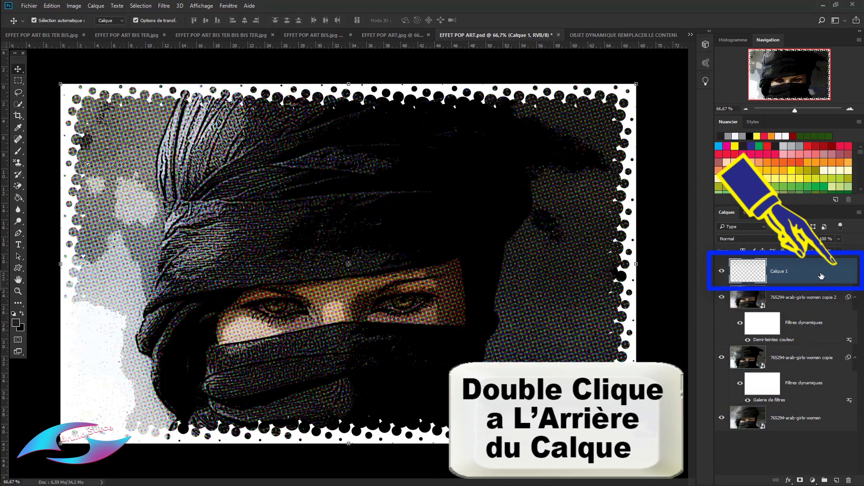
{"action": "double_click", "coordinate": [846, 271]}
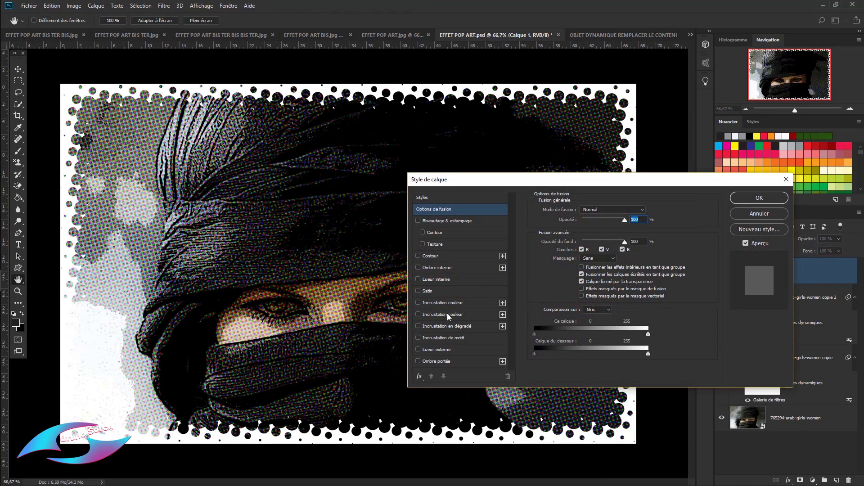
{"action": "left_click", "coordinate": [447, 313]}
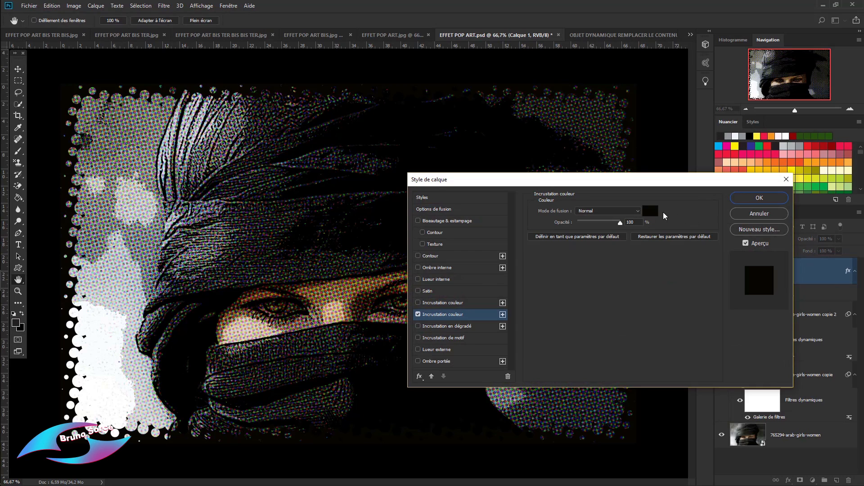
{"action": "left_click", "coordinate": [650, 211]}
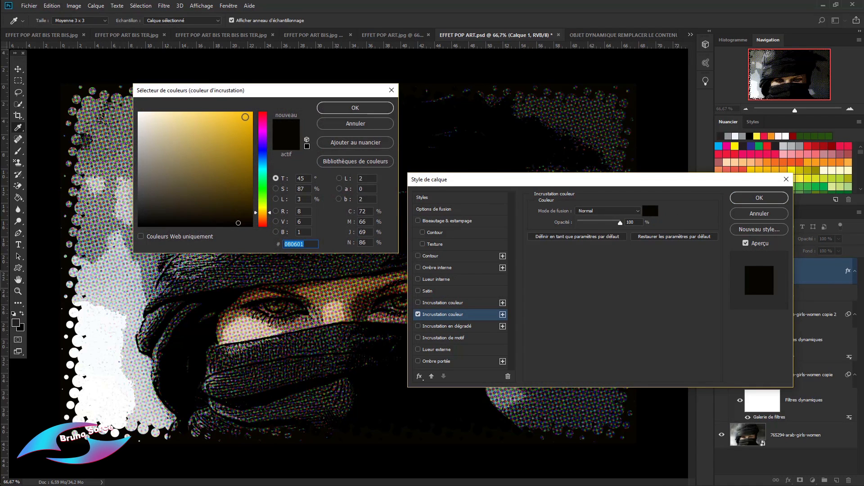
{"action": "left_click", "coordinate": [245, 116]}
{"action": "left_click", "coordinate": [265, 158]}
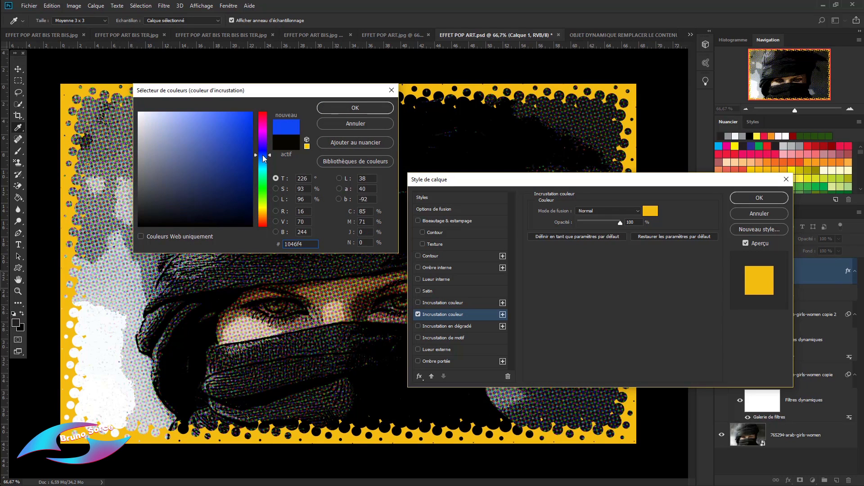
{"action": "left_click", "coordinate": [365, 109]}
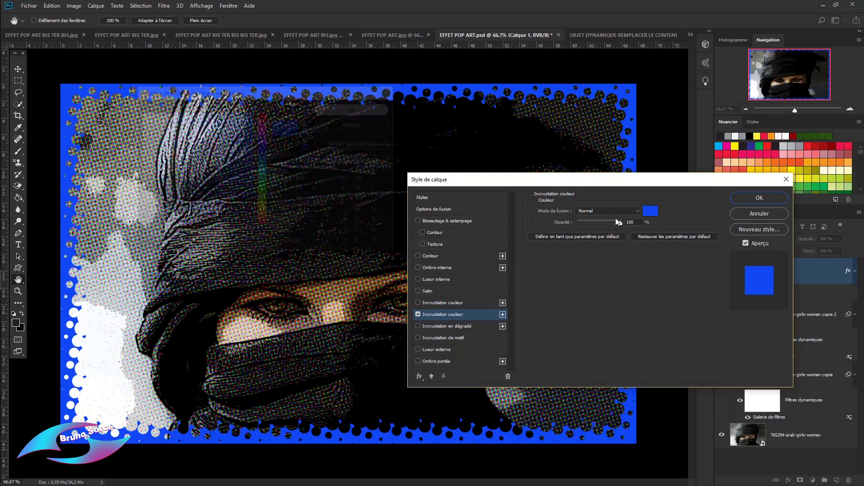
{"action": "left_click", "coordinate": [760, 198]}
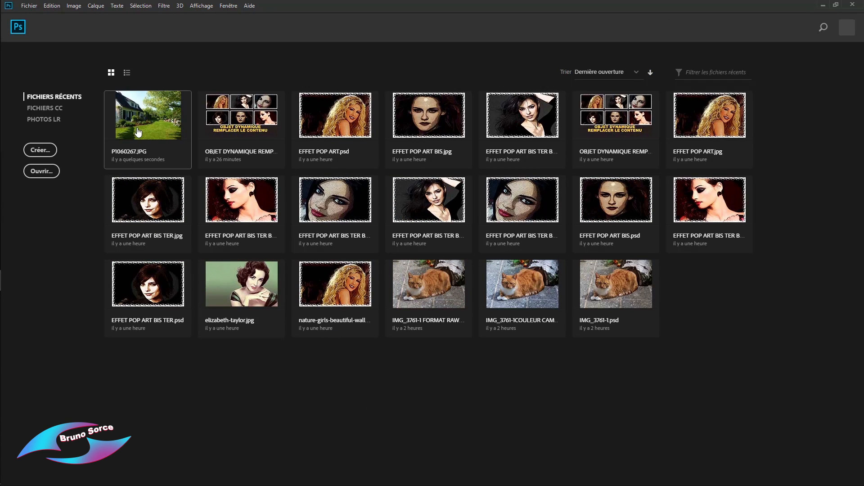
Step: Open the garden photo P1060267 as a smart object
{"action": "left_click", "coordinate": [29, 6]}
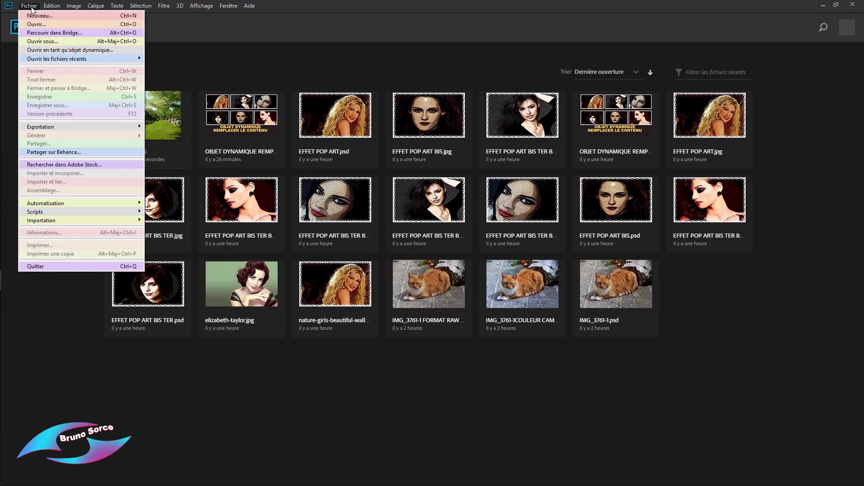
{"action": "left_click", "coordinate": [53, 50]}
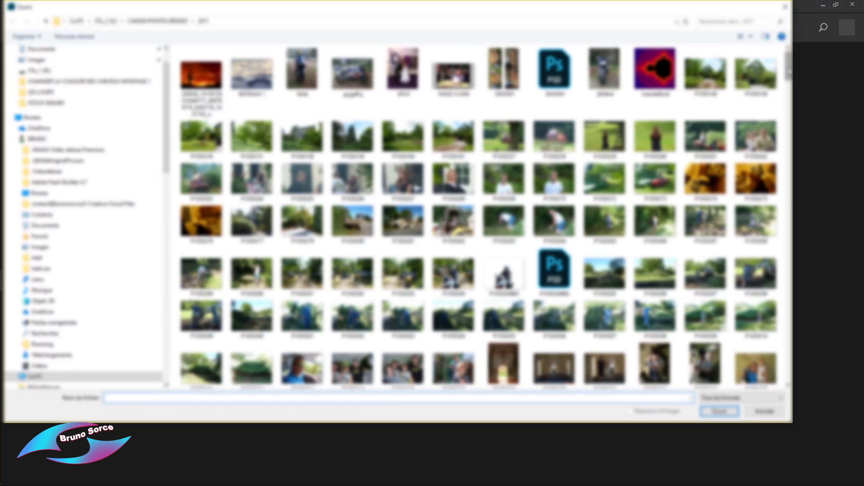
{"action": "scroll", "coordinate": [788, 68], "scroll_direction": "down", "scroll_amount": 1}
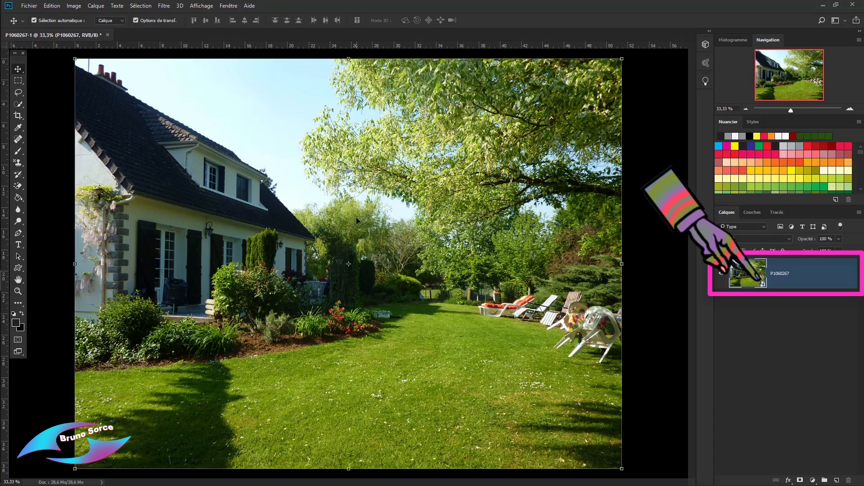
Step: Duplicate the P1060267 smart object layer
{"action": "left_click", "coordinate": [654, 229]}
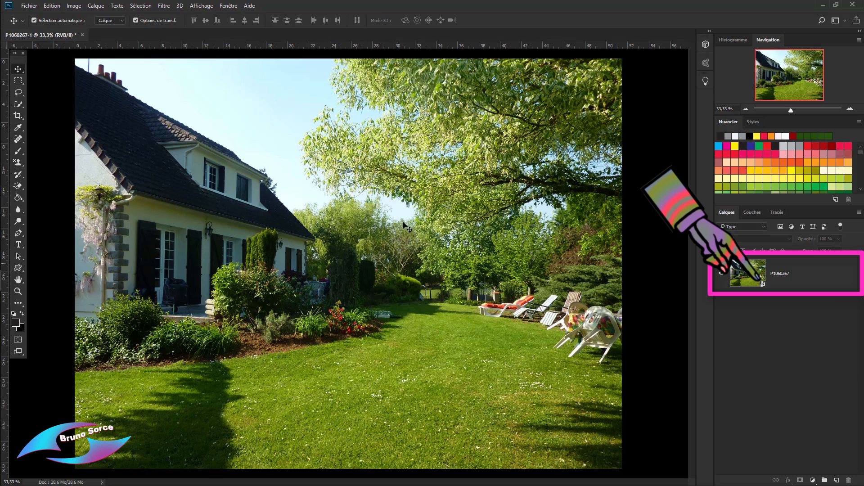
{"action": "left_click", "coordinate": [802, 279]}
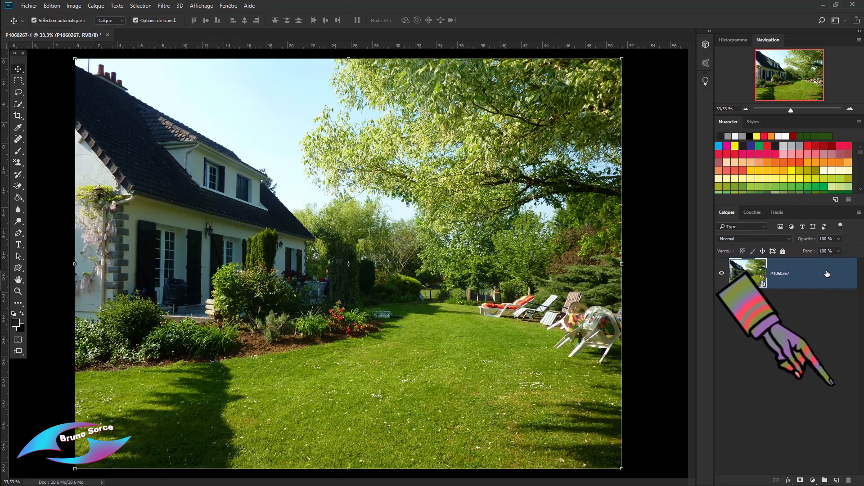
{"action": "left_click_drag", "start_coordinate": [828, 273], "coordinate": [836, 480]}
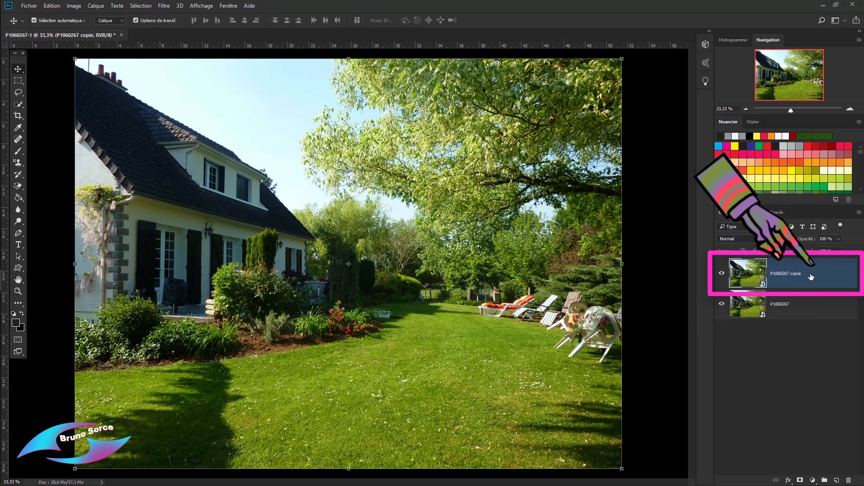
Step: Apply the Peinture à l'huile (Oil Paint) smart filter to the P1060267 copie layer, keeping the preset values
{"action": "left_click", "coordinate": [163, 6]}
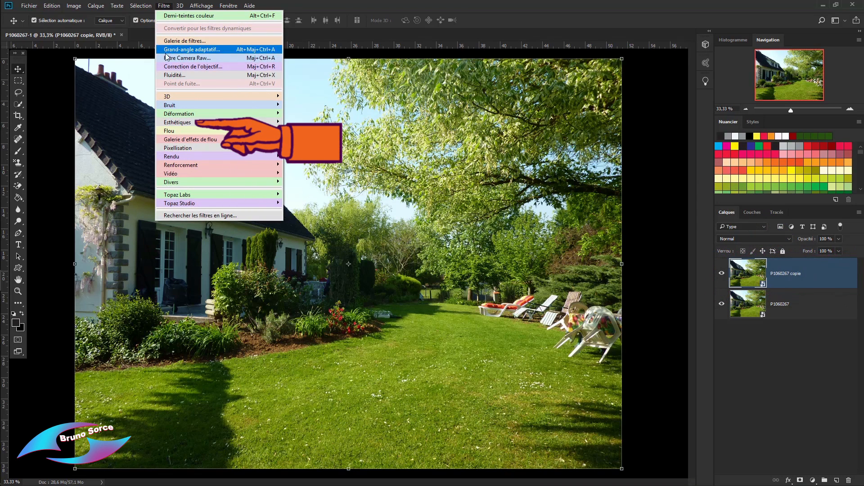
{"action": "mouse_move", "coordinate": [200, 127]}
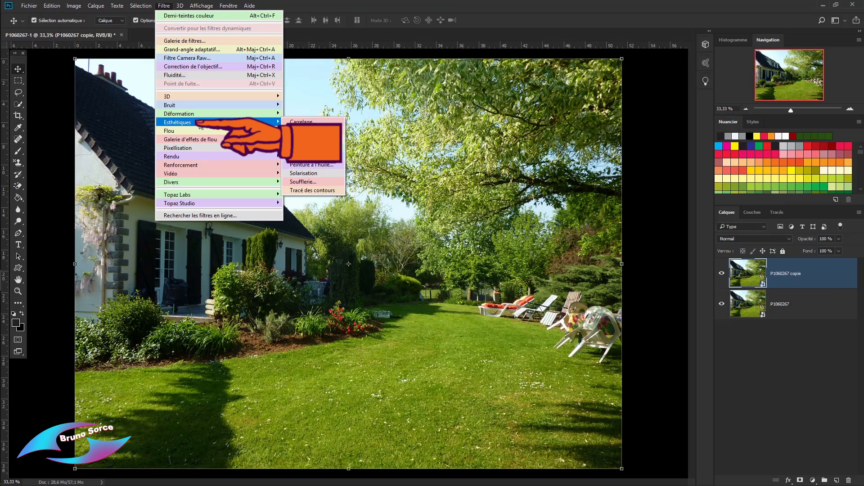
{"action": "left_click", "coordinate": [306, 166]}
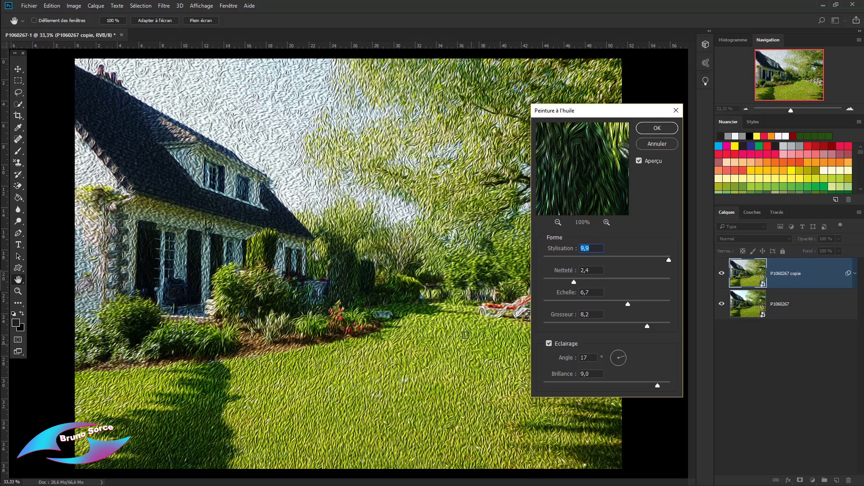
{"action": "left_click_drag", "start_coordinate": [611, 113], "coordinate": [713, 76]}
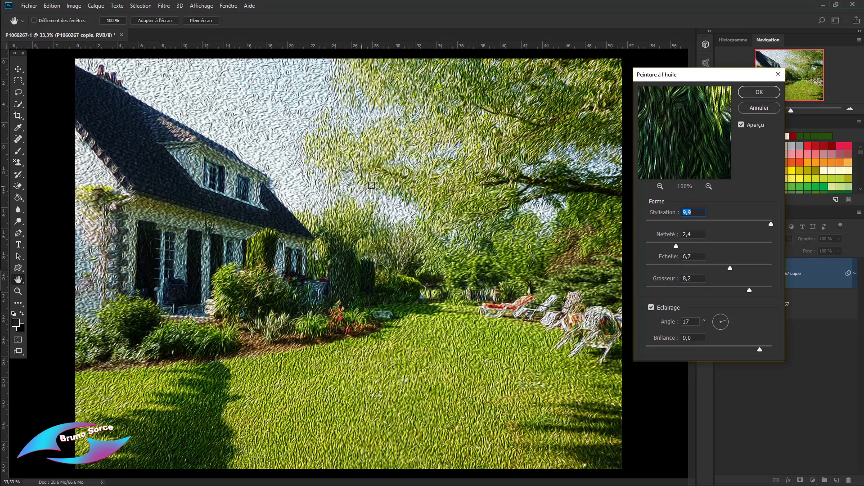
{"action": "key", "text": "Return"}
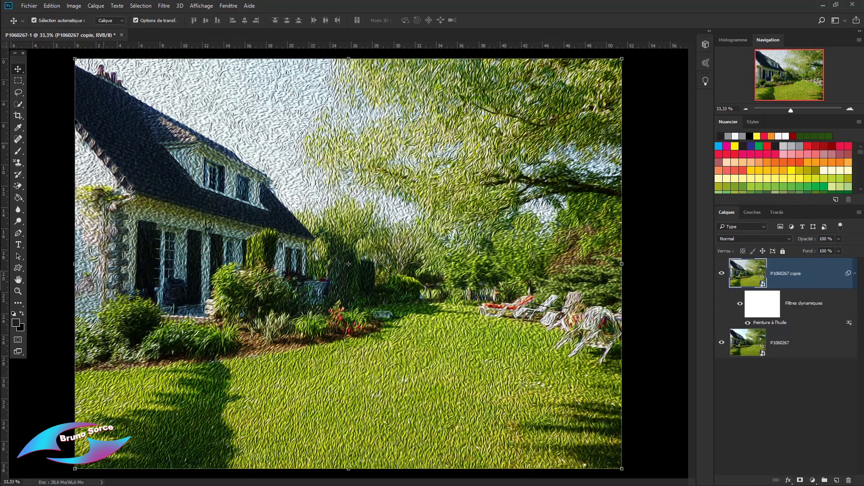
Step: Embed the black ART DESIGN logo PNG as a smart object, enlarge it, and place it over the lawn in the photo's lower-right corner
{"action": "left_click", "coordinate": [29, 5]}
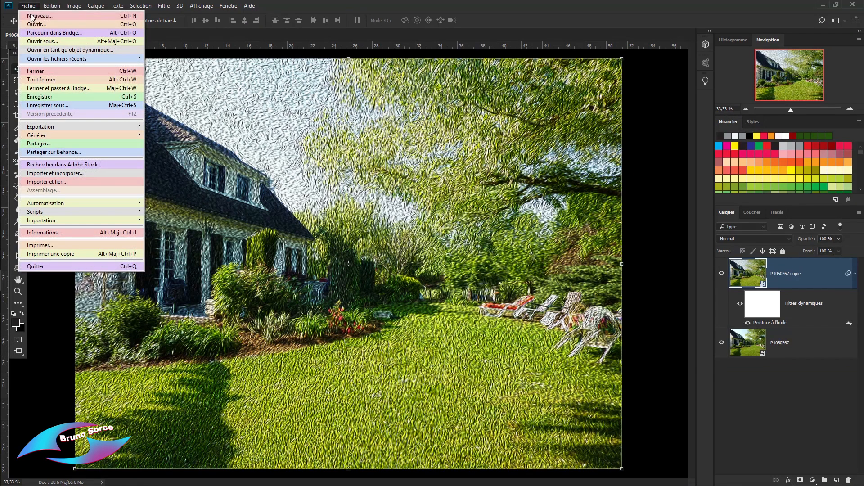
{"action": "left_click", "coordinate": [41, 175]}
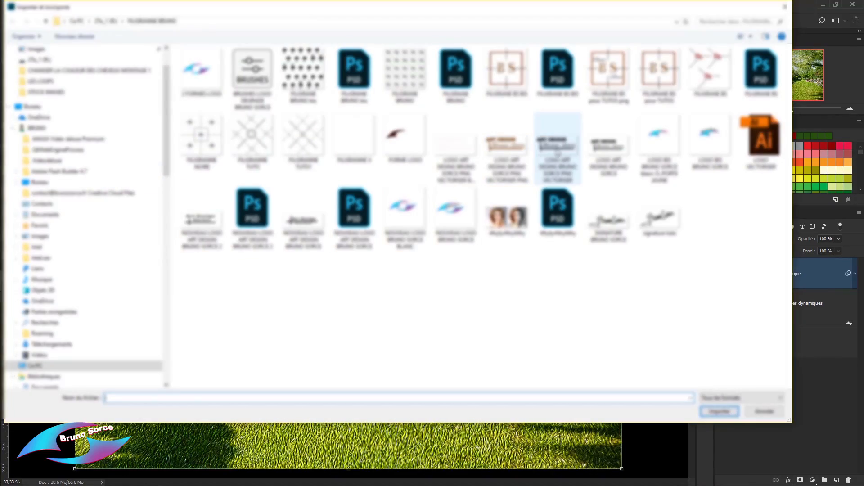
{"action": "double_click", "coordinate": [558, 147]}
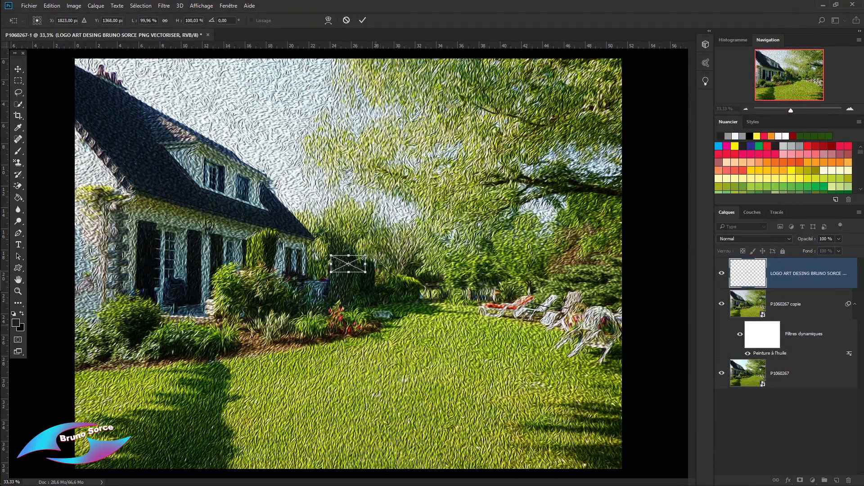
{"action": "left_click_drag", "start_coordinate": [331, 256], "coordinate": [255, 228]}
{"action": "left_click", "coordinate": [363, 20]}
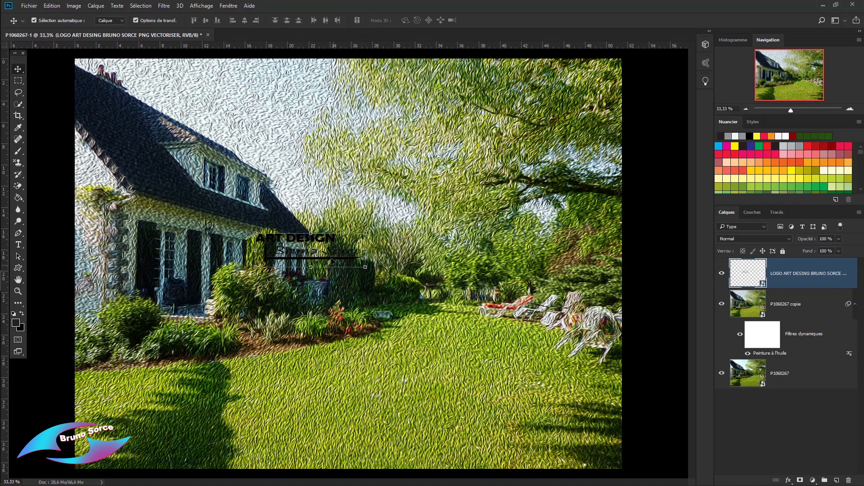
{"action": "left_click_drag", "start_coordinate": [328, 238], "coordinate": [552, 411]}
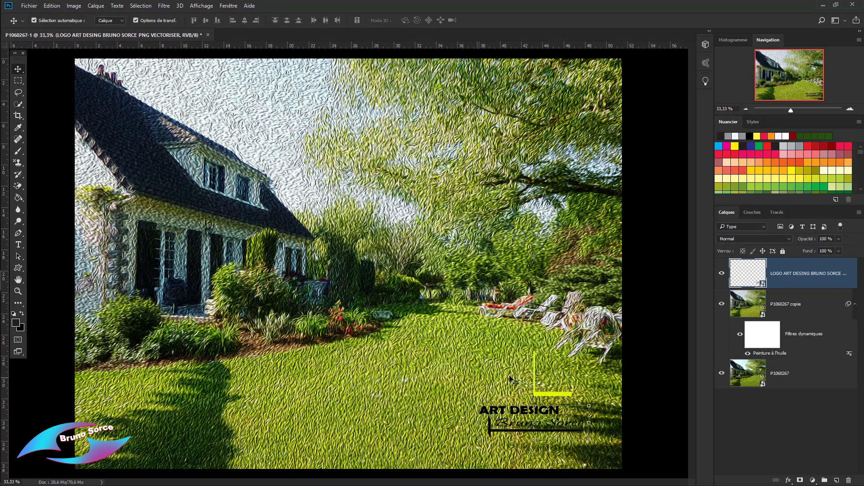
Step: Replace the original P1060267 smart object's contents with daffodil photo P1060157, and review the Peinture à l'huile (Oil Paint) filter settings on the copy
{"action": "left_click", "coordinate": [813, 379]}
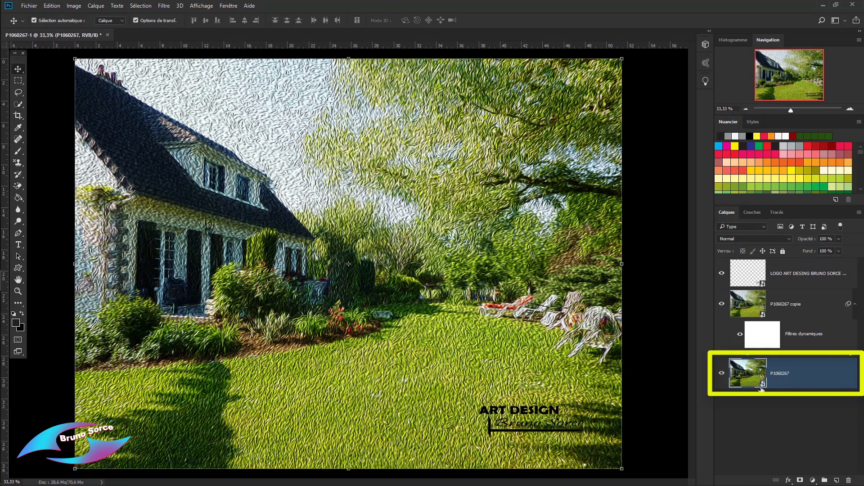
{"action": "right_click", "coordinate": [803, 377]}
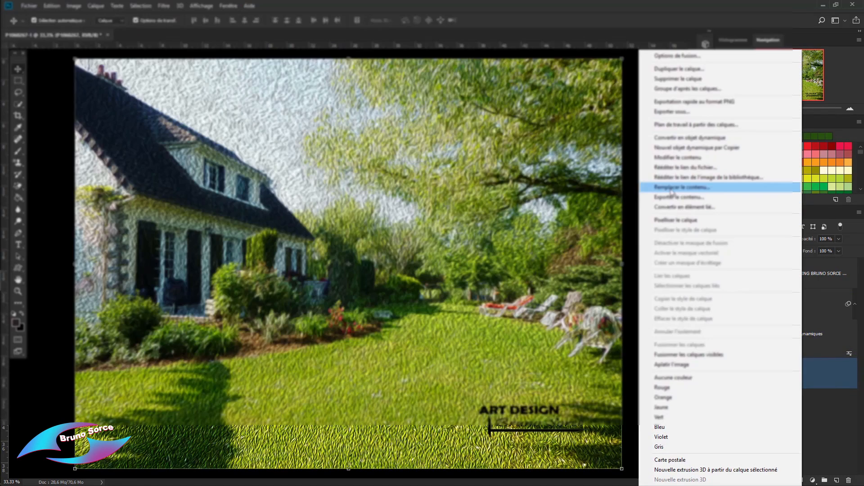
{"action": "left_click", "coordinate": [670, 188]}
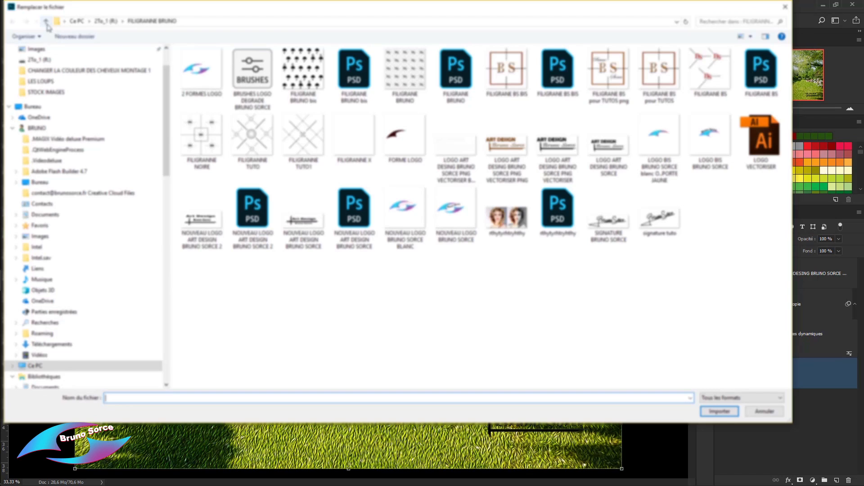
{"action": "left_click", "coordinate": [46, 22]}
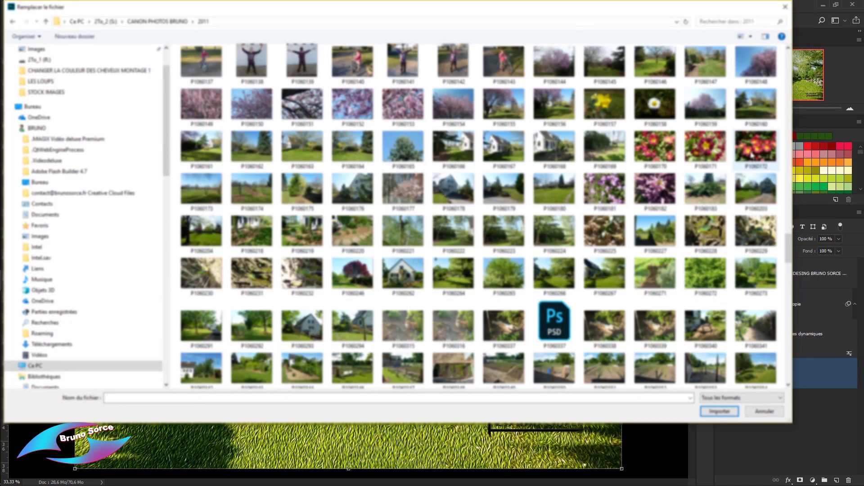
{"action": "double_click", "coordinate": [602, 107]}
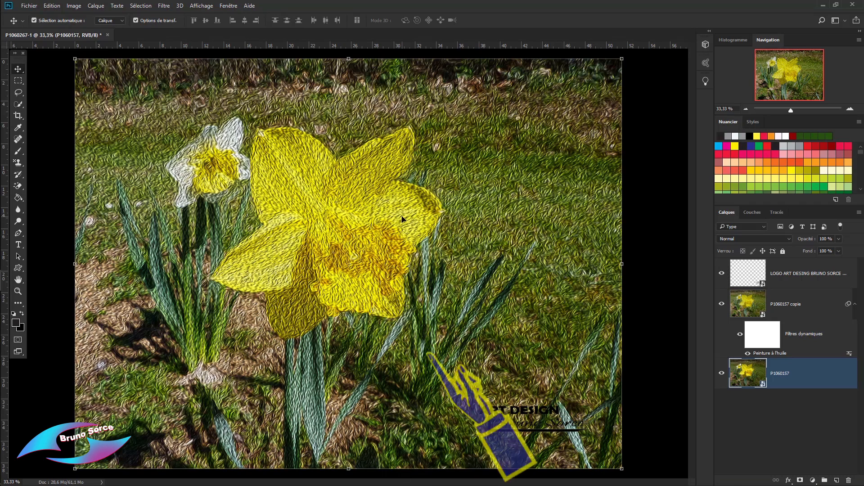
{"action": "double_click", "coordinate": [770, 354]}
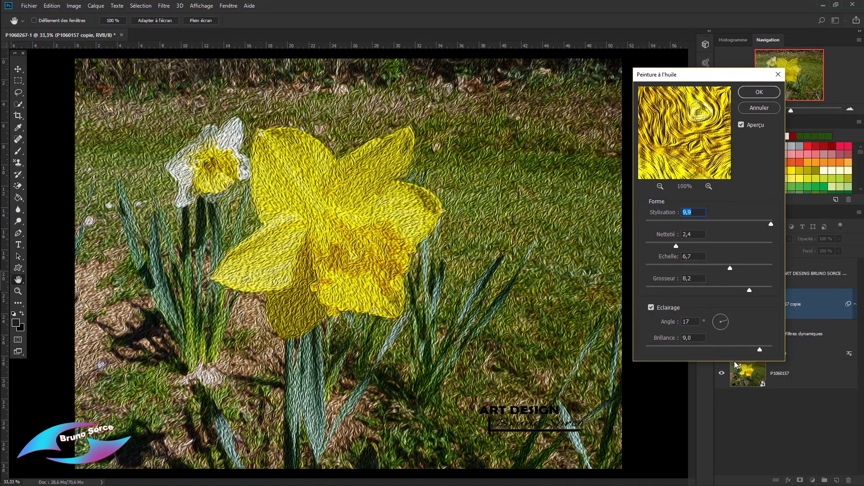
{"action": "left_click", "coordinate": [762, 93]}
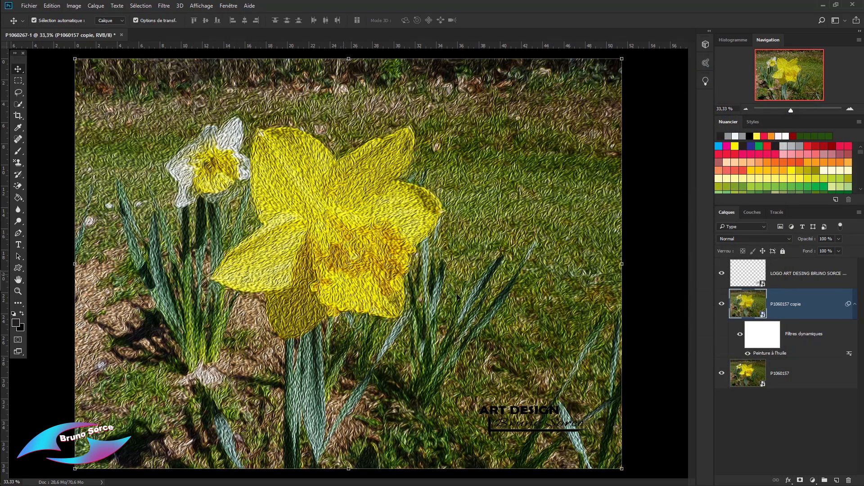
Step: Replace the contents of the lowest smart object layer with the mushroom photo P1070162
{"action": "left_click", "coordinate": [802, 376]}
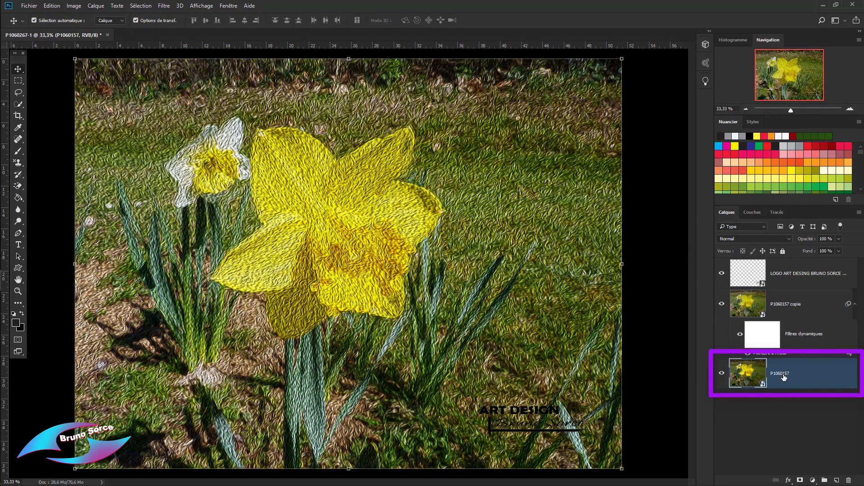
{"action": "right_click", "coordinate": [816, 375]}
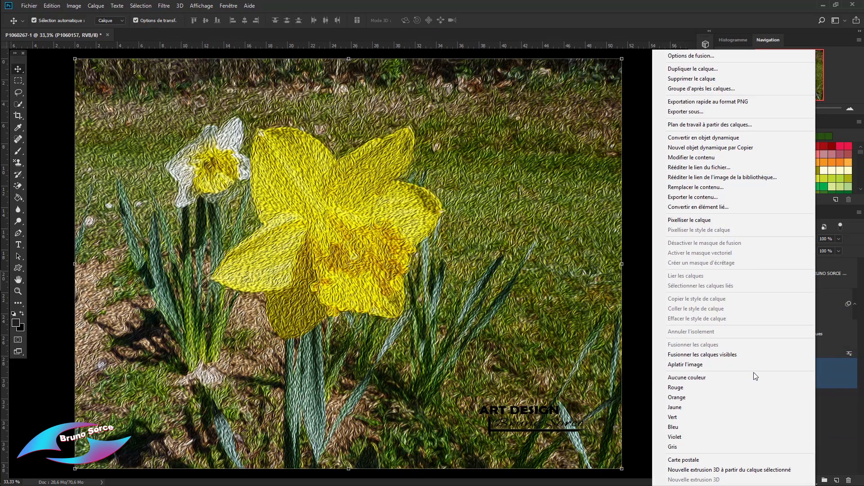
{"action": "left_click", "coordinate": [677, 191]}
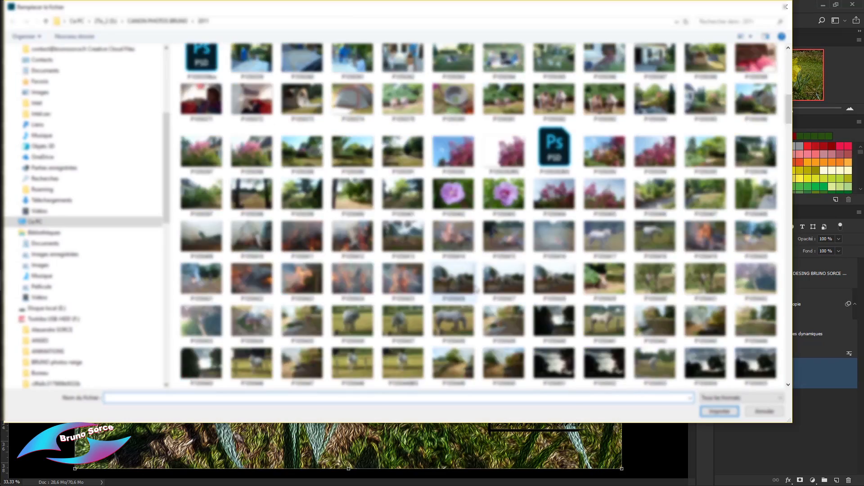
{"action": "scroll", "coordinate": [476, 291], "scroll_direction": "down", "scroll_amount": 20}
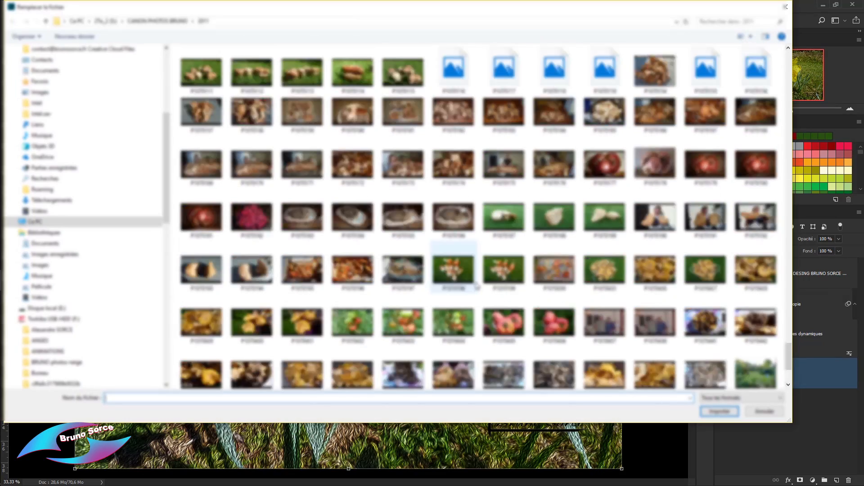
{"action": "scroll", "coordinate": [476, 283], "scroll_direction": "up", "scroll_amount": 3}
{"action": "double_click", "coordinate": [460, 246]}
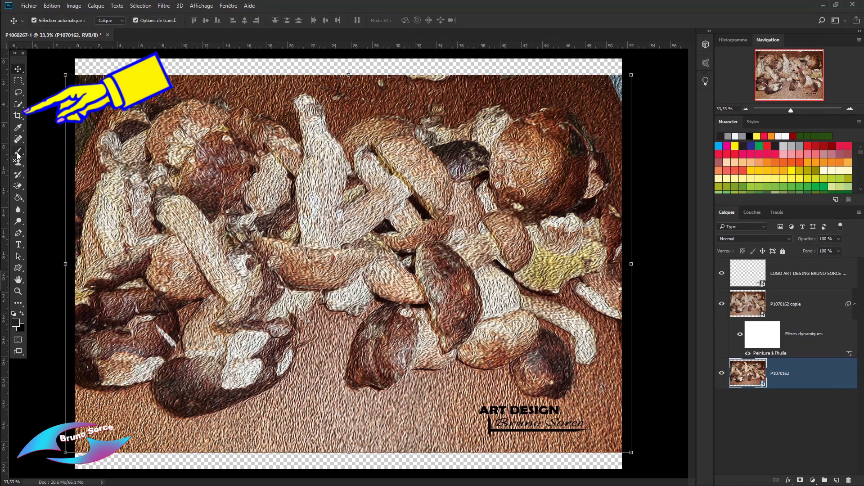
Step: Crop the canvas to the mushroom photo's edges, trimming the transparent strips above and below and widening it to about 53.26 cm
{"action": "left_click", "coordinate": [18, 115]}
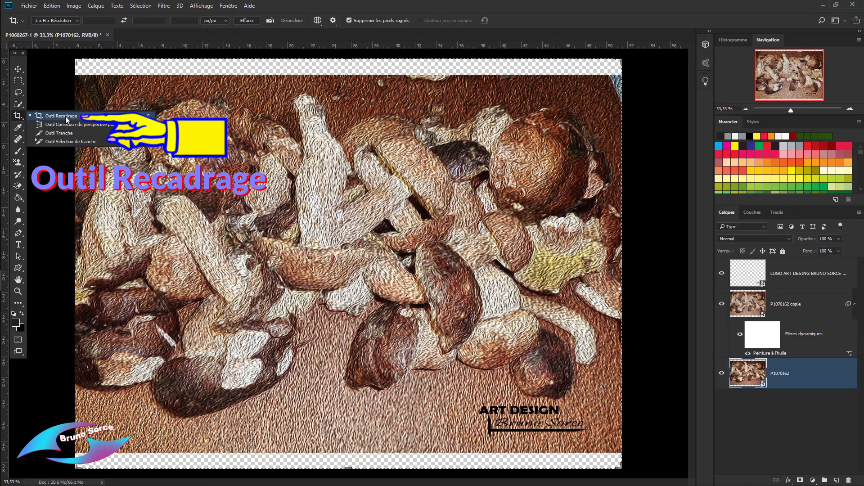
{"action": "left_click", "coordinate": [66, 117]}
{"action": "left_click_drag", "start_coordinate": [349, 59], "coordinate": [350, 65]}
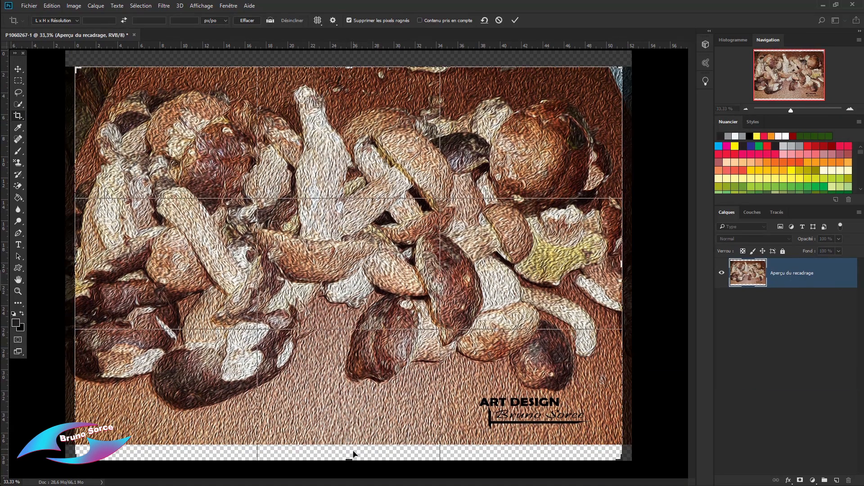
{"action": "left_click_drag", "start_coordinate": [351, 459], "coordinate": [351, 453]}
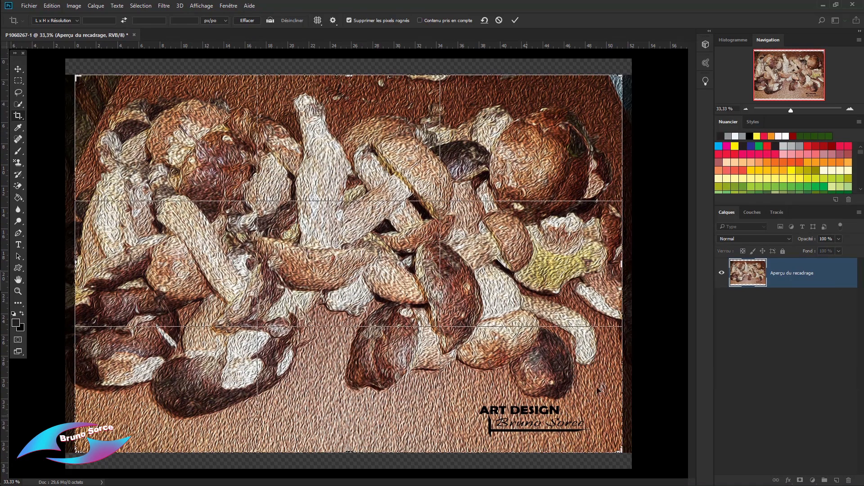
{"action": "left_click_drag", "start_coordinate": [624, 266], "coordinate": [627, 266]}
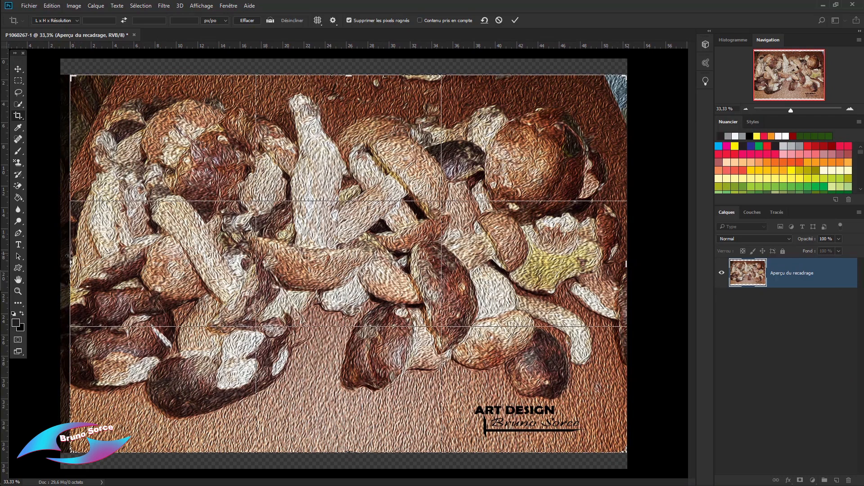
{"action": "left_click_drag", "start_coordinate": [68, 256], "coordinate": [65, 267]}
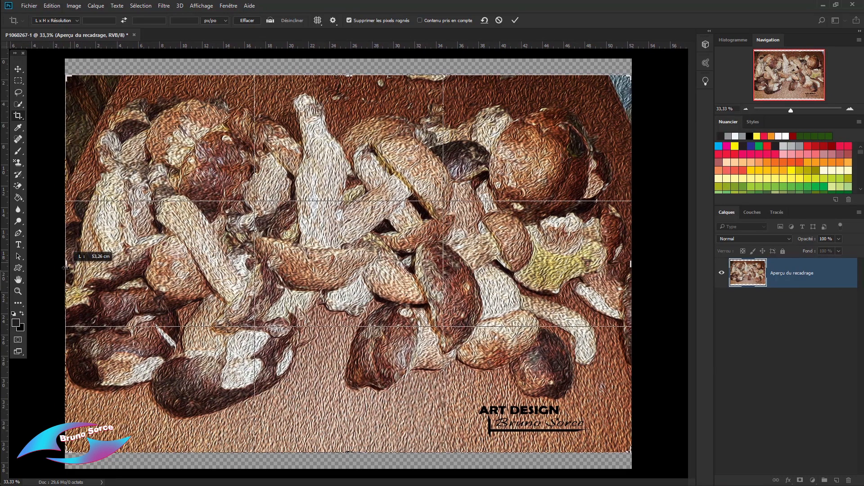
{"action": "left_click", "coordinate": [516, 21]}
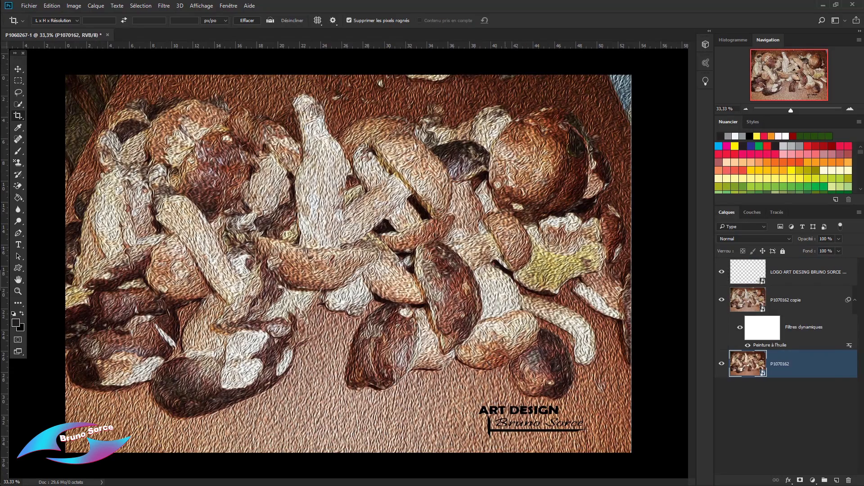